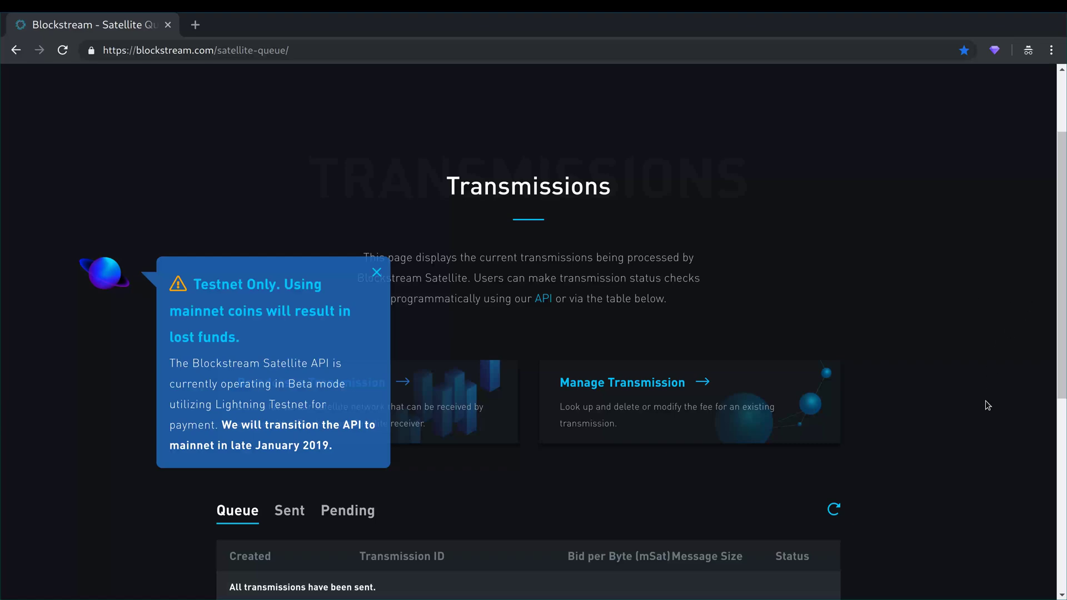
- Dismiss the testnet-only warning and start a new broadcast transmission
{"action": "scroll", "coordinate": [992, 411], "scroll_direction": "up", "scroll_amount": 2}
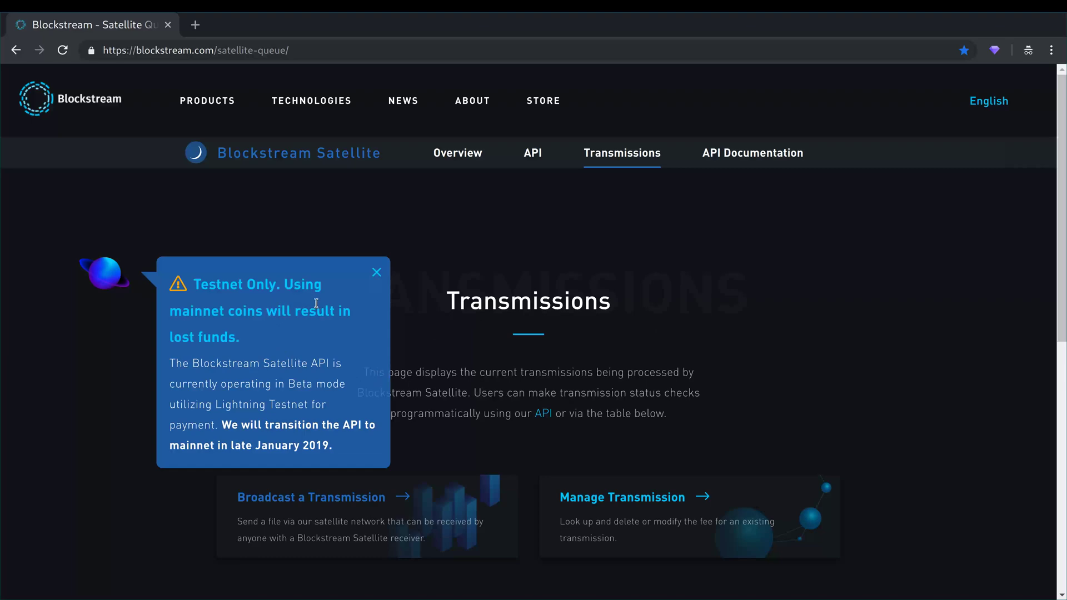
{"action": "left_click", "coordinate": [376, 272]}
{"action": "scroll", "coordinate": [889, 407], "scroll_direction": "down", "scroll_amount": 3}
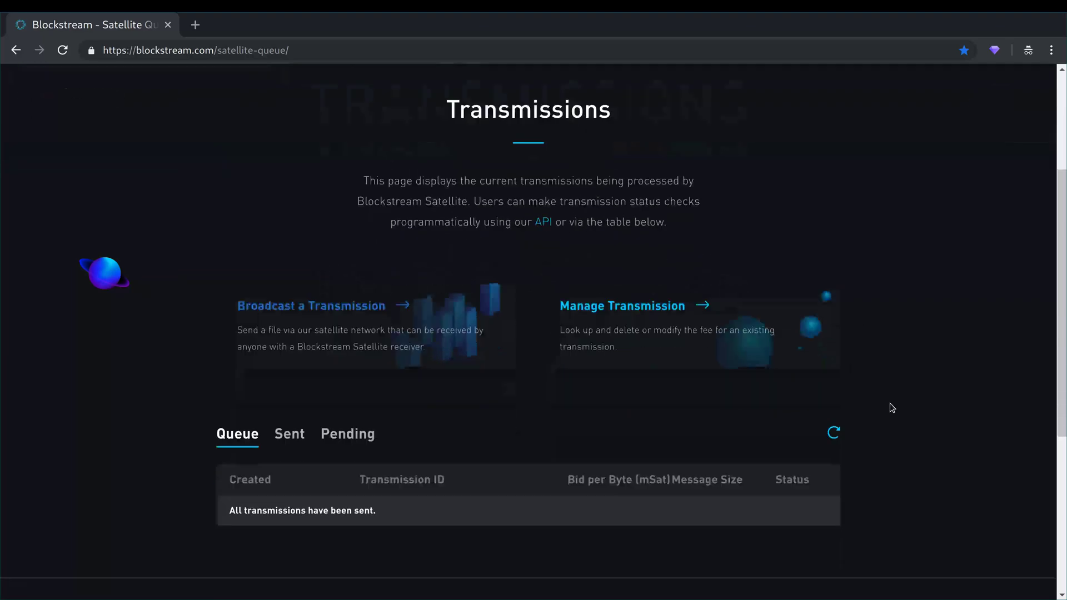
{"action": "left_click", "coordinate": [353, 307]}
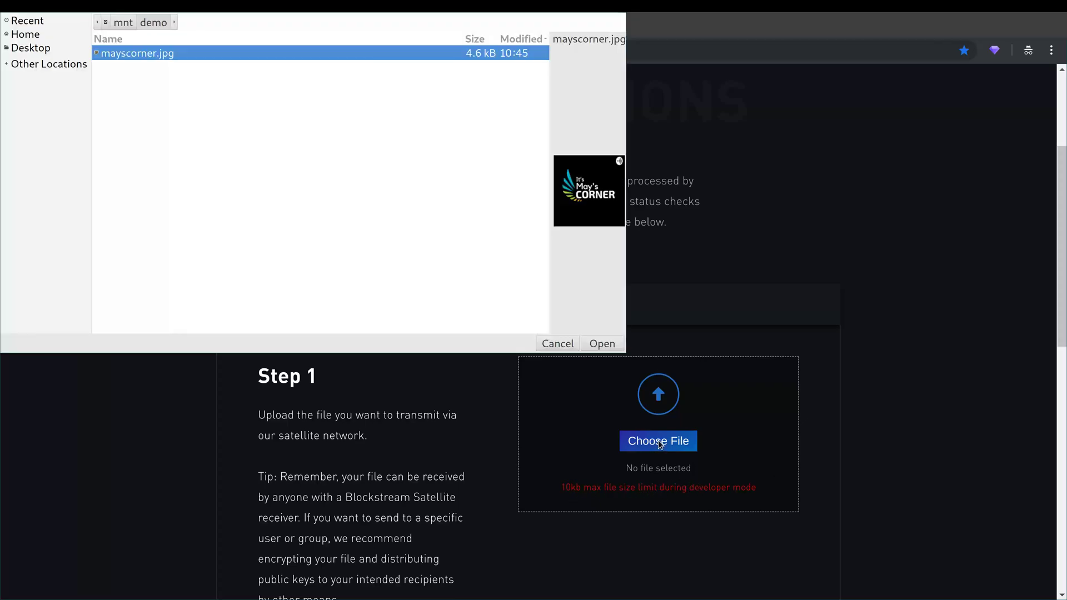
- Attach the 4.6 kB image mayscorner.jpg as the file to broadcast
{"action": "left_click", "coordinate": [659, 444]}
{"action": "left_click", "coordinate": [602, 343]}
{"action": "scroll", "coordinate": [845, 452], "scroll_direction": "down", "scroll_amount": 3}
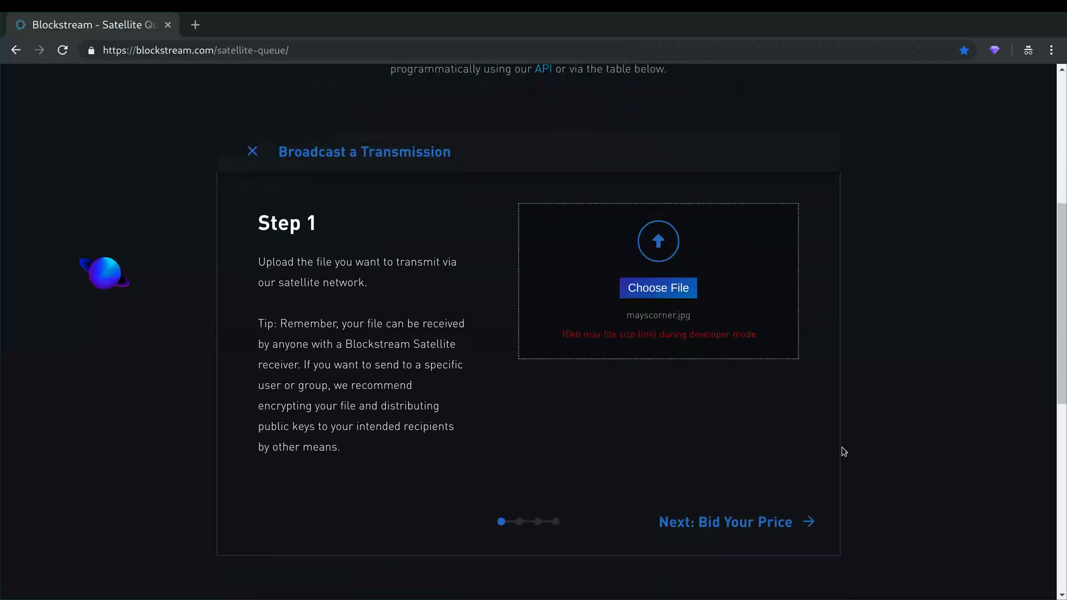
- Advance to the Step 2 bid form, keeping the default 50 mSat/byte bid
{"action": "left_click", "coordinate": [736, 525]}
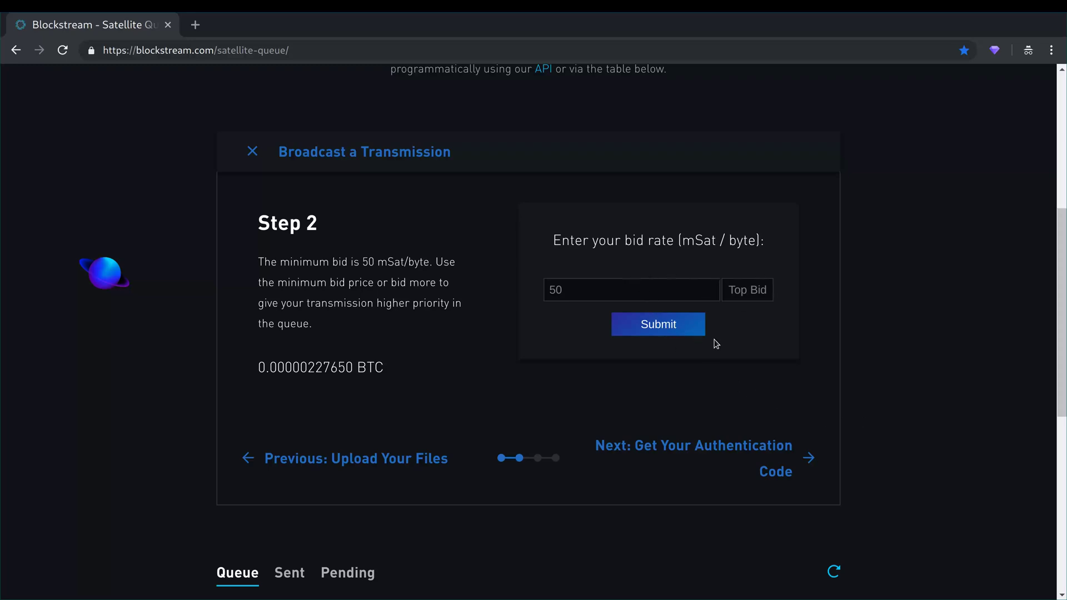
- Submit the 50 mSat/byte bid of 0.00000227650 BTC to upload mayscorner.jpg
{"action": "left_click", "coordinate": [664, 332]}
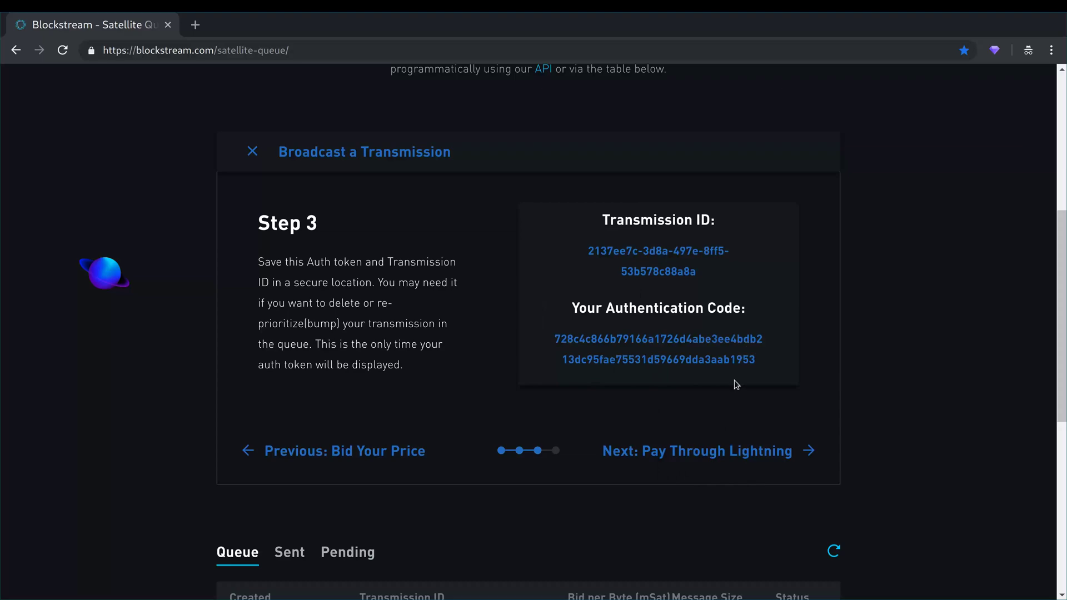
- Show the Step 4 Lightning invoice for 0.0000022765 BTC and select its payment string to copy
{"action": "left_click", "coordinate": [715, 452]}
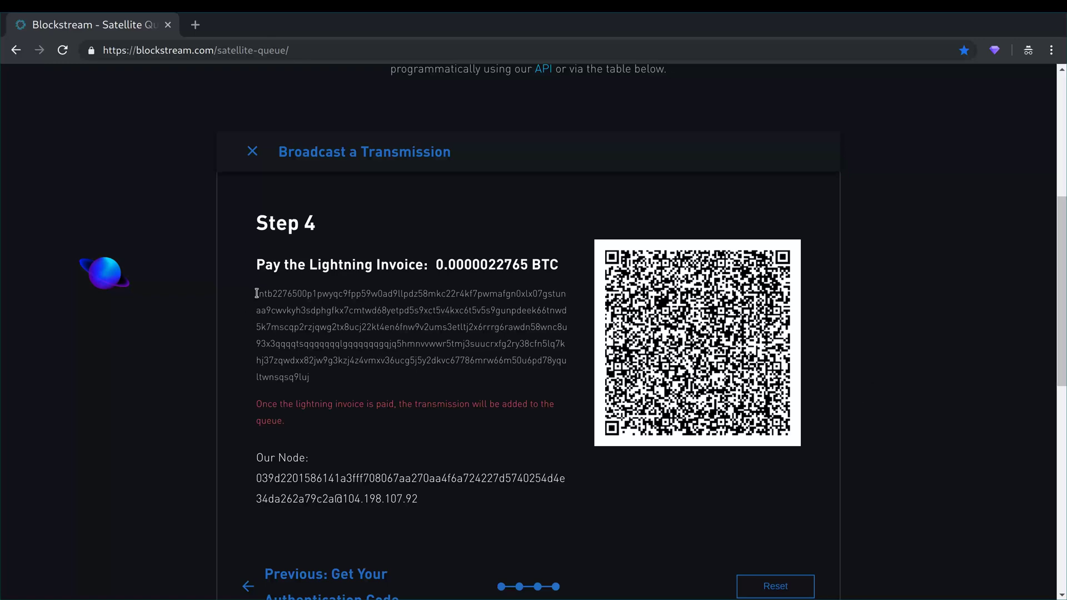
{"action": "left_click_drag", "start_coordinate": [256, 293], "coordinate": [311, 377]}
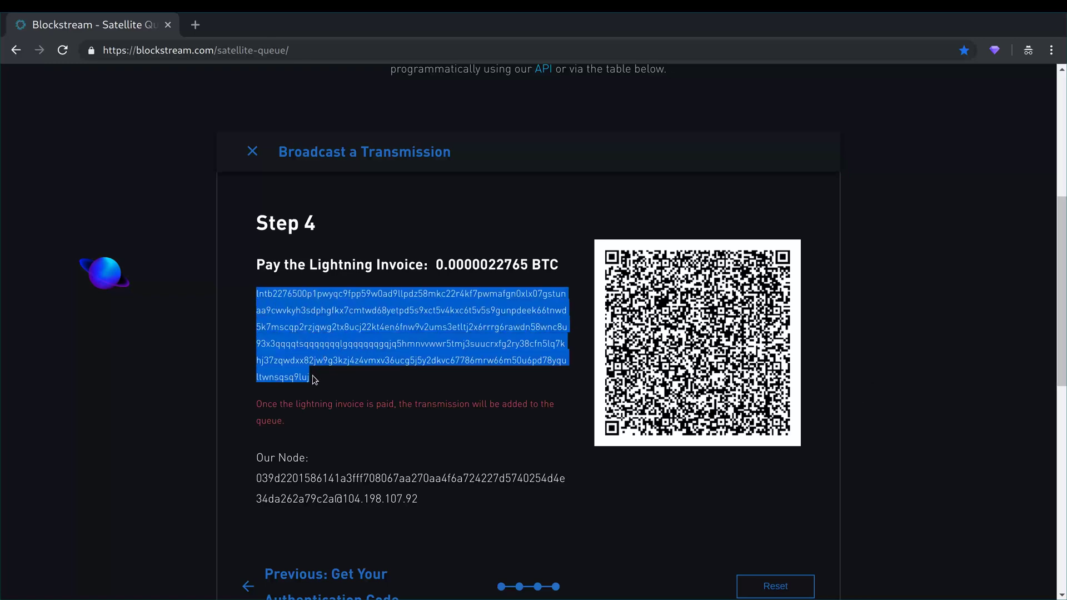
{"action": "left_click", "coordinate": [350, 324]}
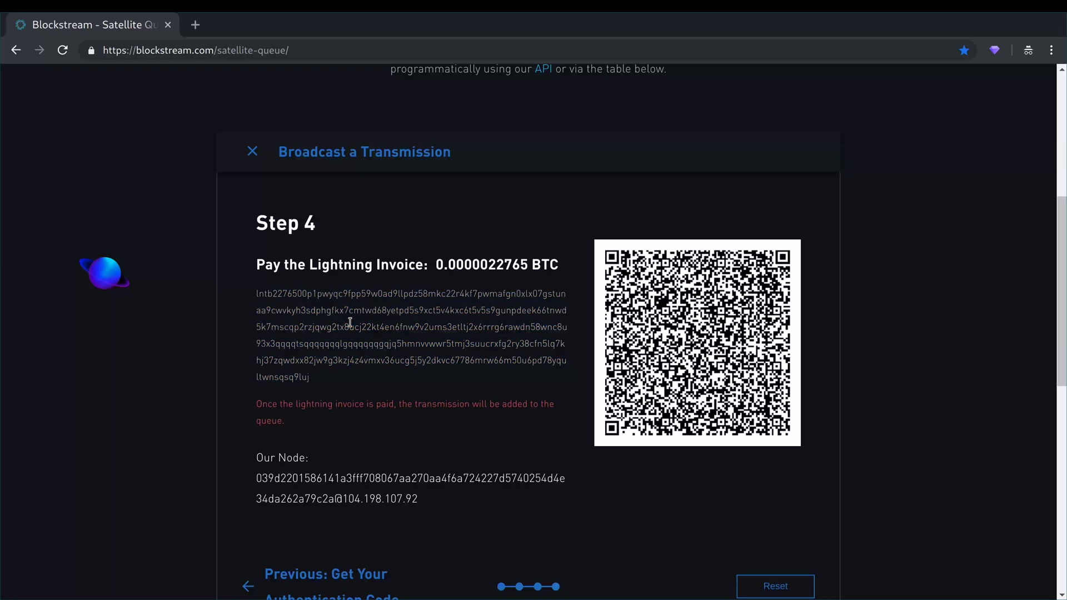
- Paste the invoice into Joule's Send form: 227 sats to ionosphere plus 1 sat fee
{"action": "left_click", "coordinate": [994, 51]}
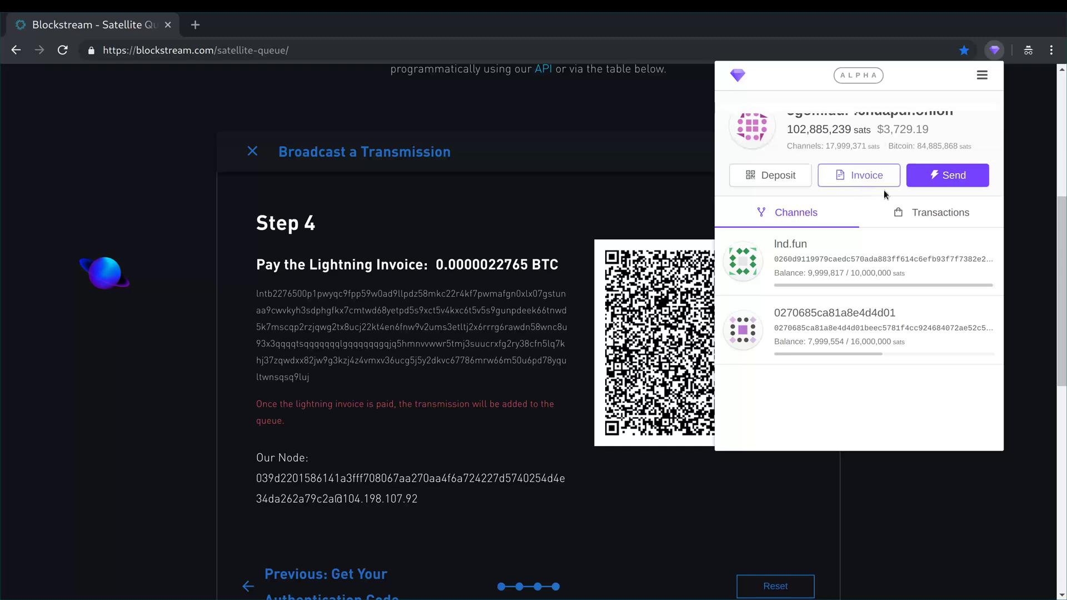
{"action": "left_click", "coordinate": [942, 181]}
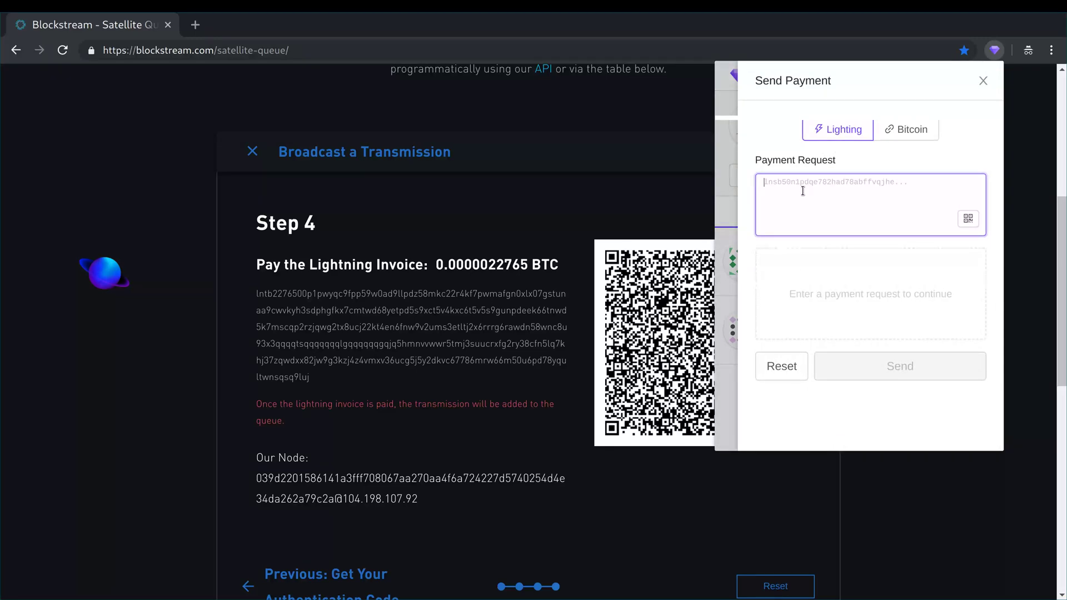
{"action": "type", "text": "lntb2276500p1pwyqc9fpp59w0ad9llpdz58mkc22r4kf7pwmafgn0xlx07gstunaa9cwvkyh3sdphgfkx7cmtwd68yetpd5s9xct5v4kxc6t5v5s9gunpdeek66tnwd5k7mscqp2rzjqwg2tx8ucj22kt4en6fnw9v2ums3etltj2x6rrrg6rawdn58wnc8u93x3qqqqtsqqqqqqqlgqqqqqqqgqjq5hmnvvwwr5tmj3suucrxfg2ry38cfn5lq7khj37zqwdxx82jw9g3kzj4z4vmxv36ucg5j5y2dkvc67786mrw66m50u6pd78yqultwnsqsq9luj"}
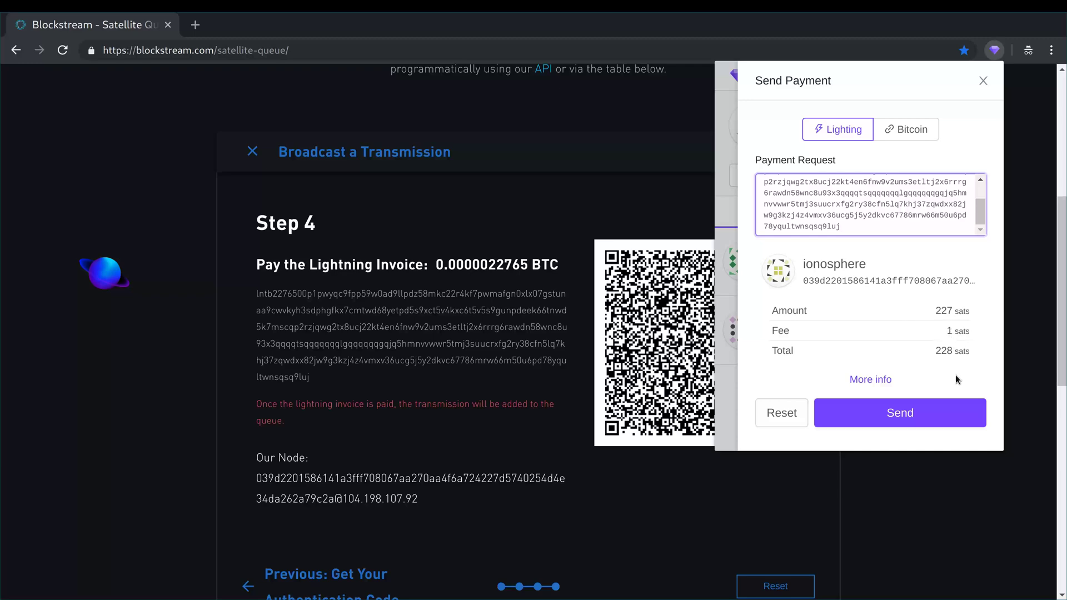
- Send the 228-sat payment, unlocking Joule with the wallet password
{"action": "left_click", "coordinate": [917, 418]}
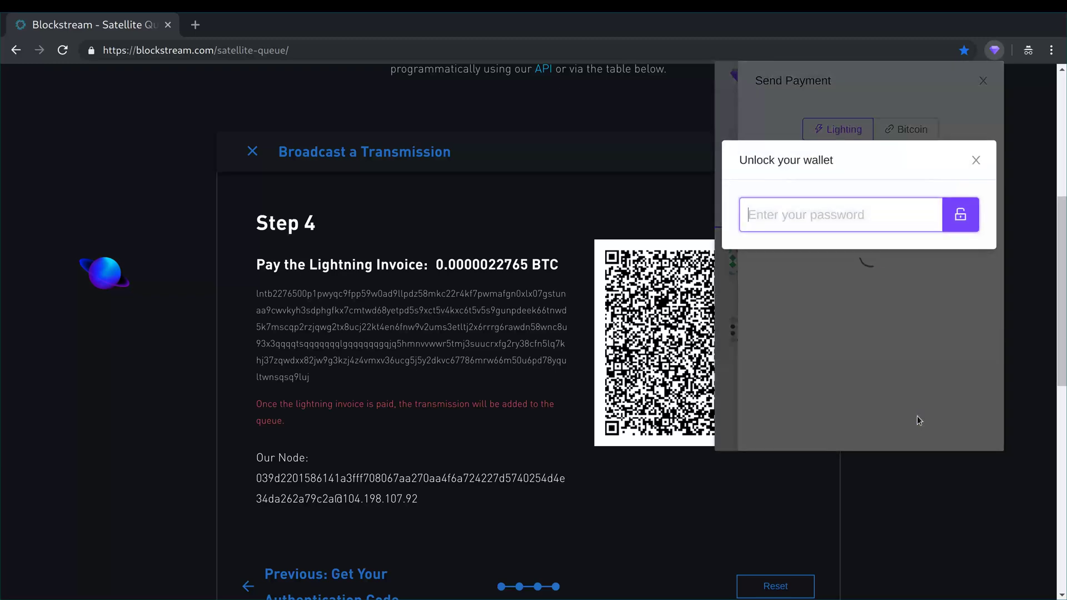
{"action": "type", "text": "*********"}
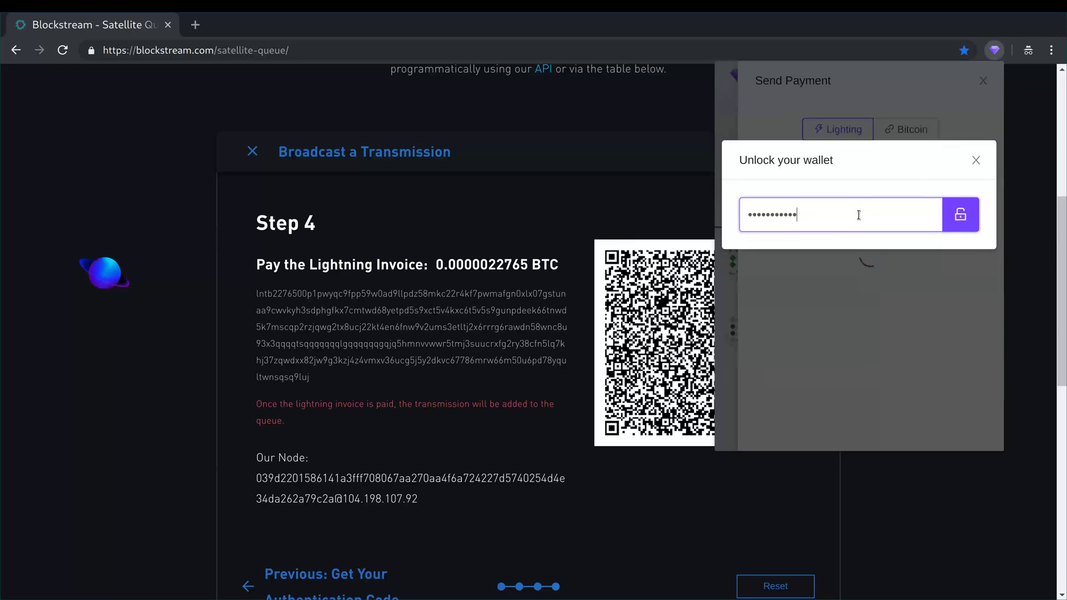
{"action": "key", "text": "Return"}
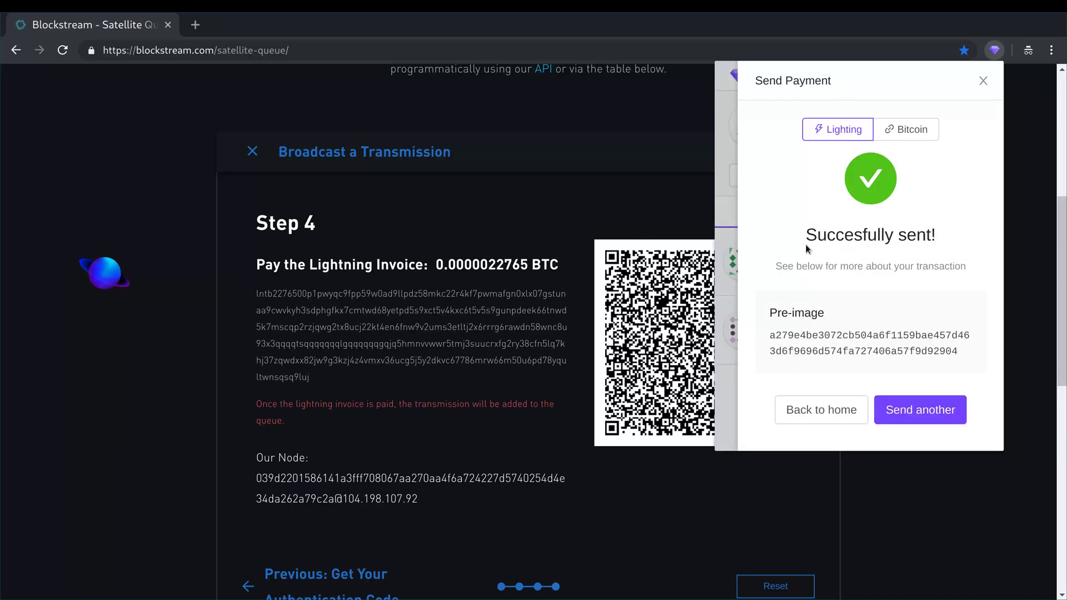
- Check the 227-sat payment to ionosphere in transaction history, then close the wallet
{"action": "left_click", "coordinate": [839, 408]}
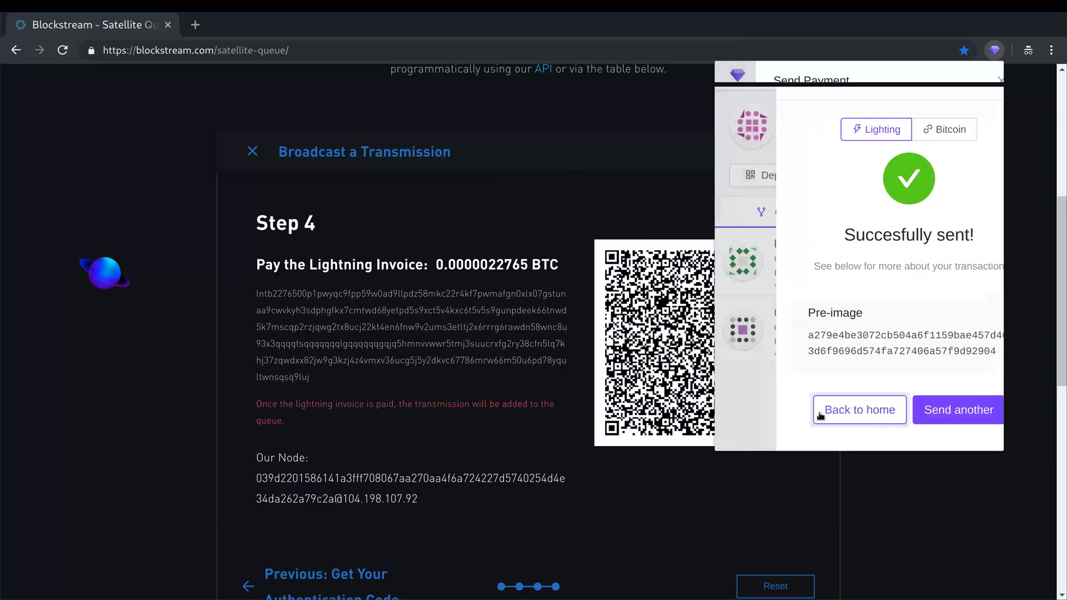
{"action": "left_click", "coordinate": [926, 211]}
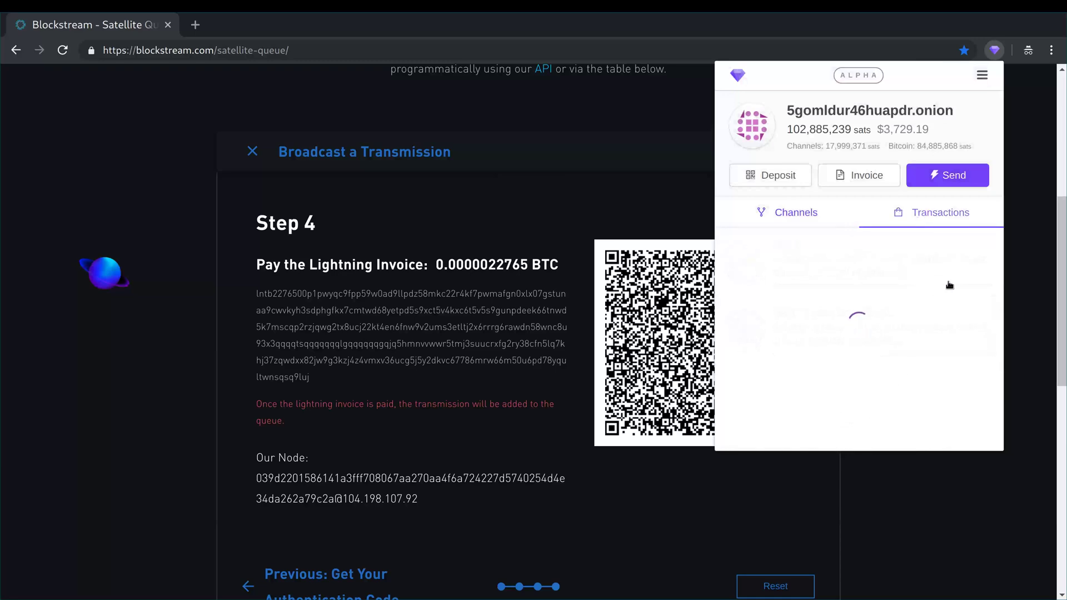
{"action": "left_click", "coordinate": [919, 269]}
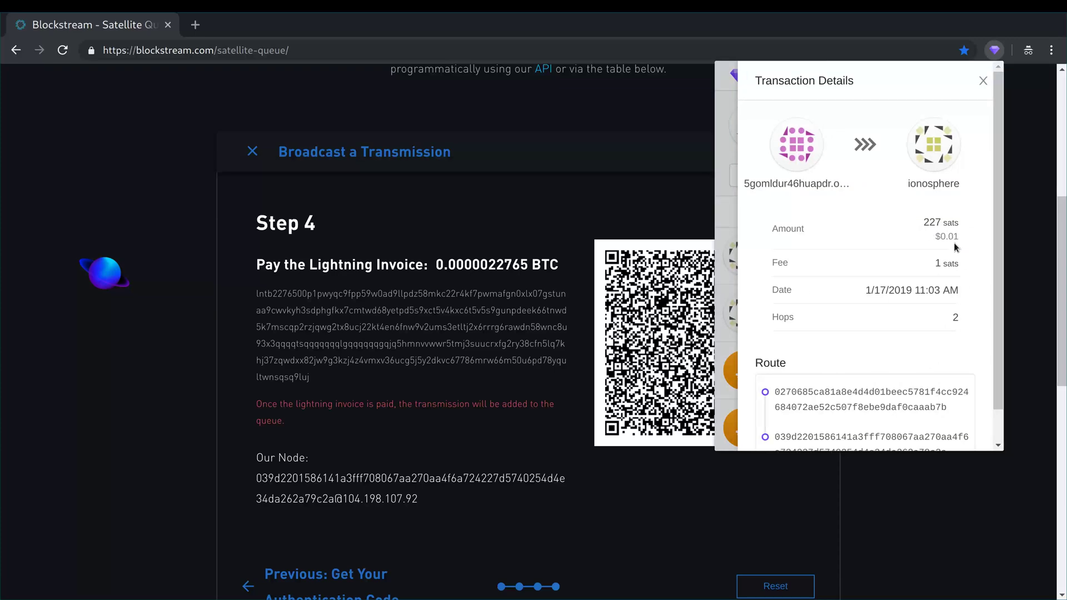
{"action": "left_click", "coordinate": [495, 319]}
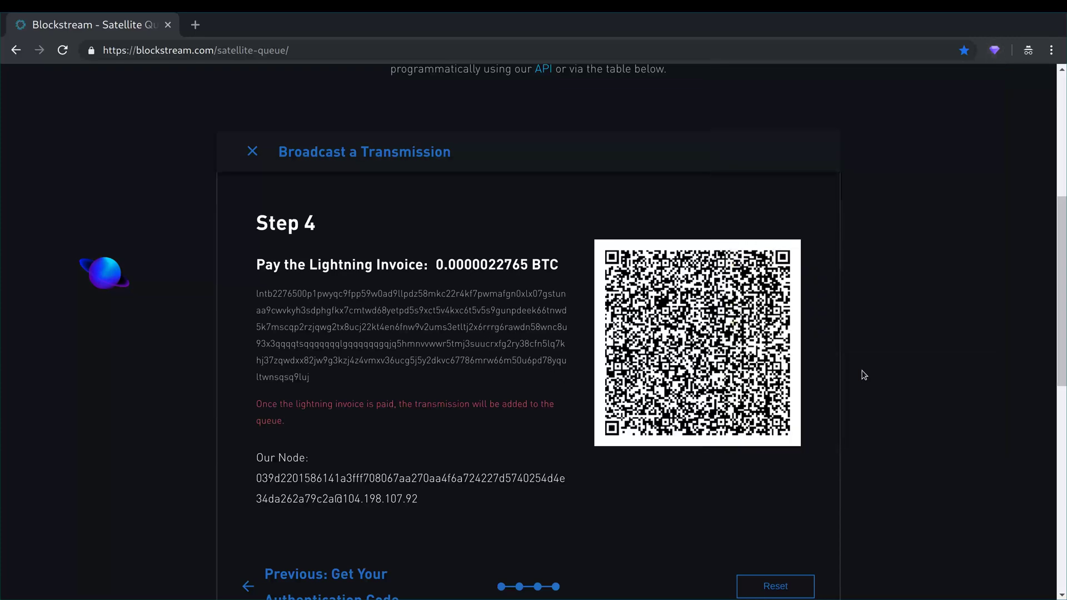
{"action": "scroll", "coordinate": [892, 393], "scroll_direction": "down", "scroll_amount": 1}
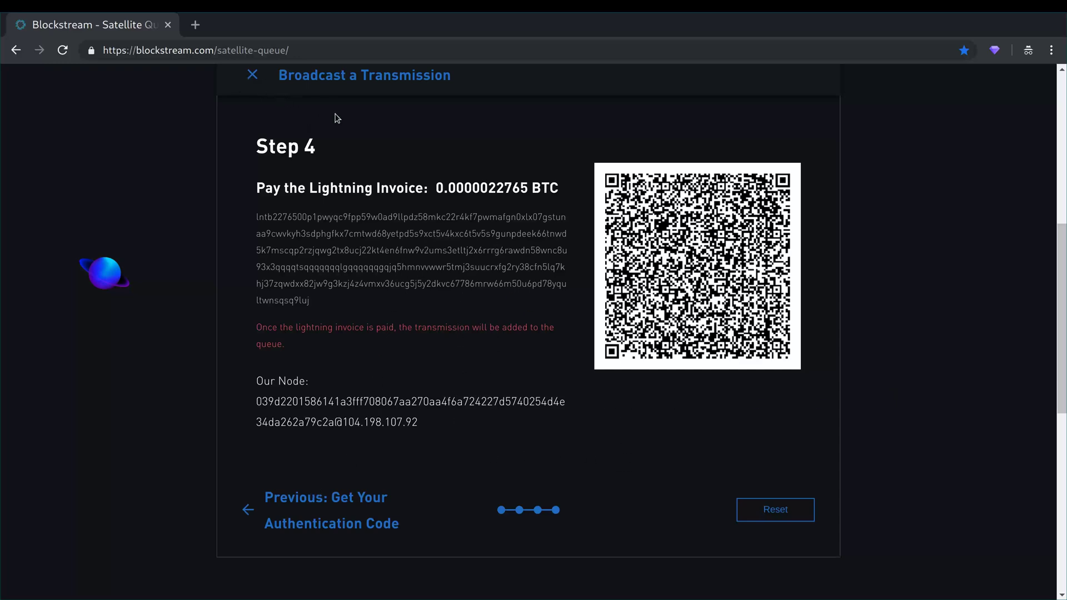
{"action": "scroll", "coordinate": [500, 300], "scroll_direction": "up", "scroll_amount": 3}
{"action": "scroll", "coordinate": [505, 303], "scroll_direction": "down", "scroll_amount": 2}
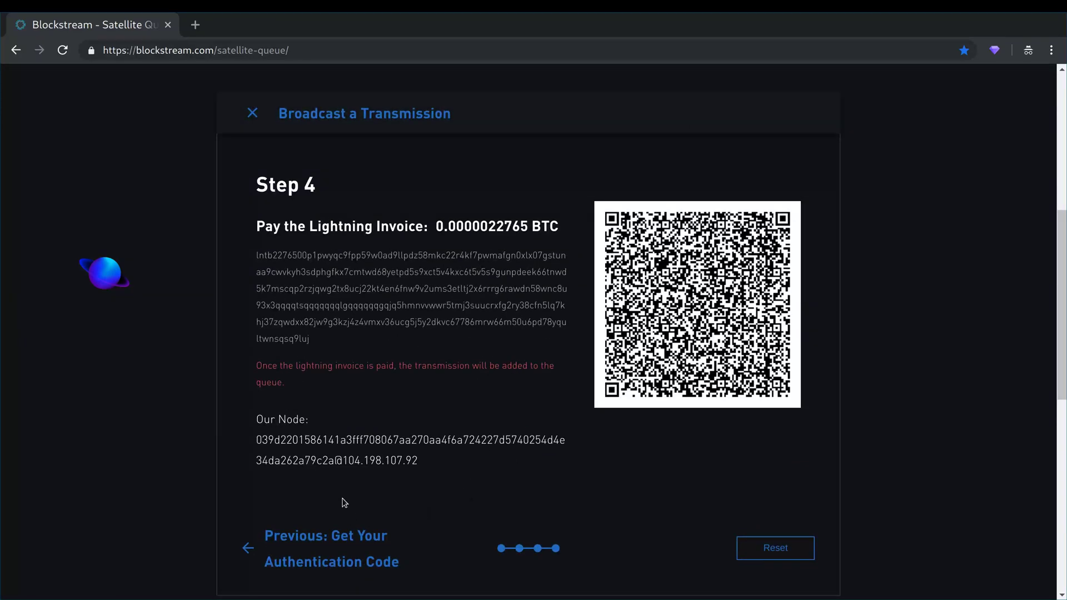
- Go back to Step 3 and select the transmission ID
{"action": "left_click", "coordinate": [351, 544]}
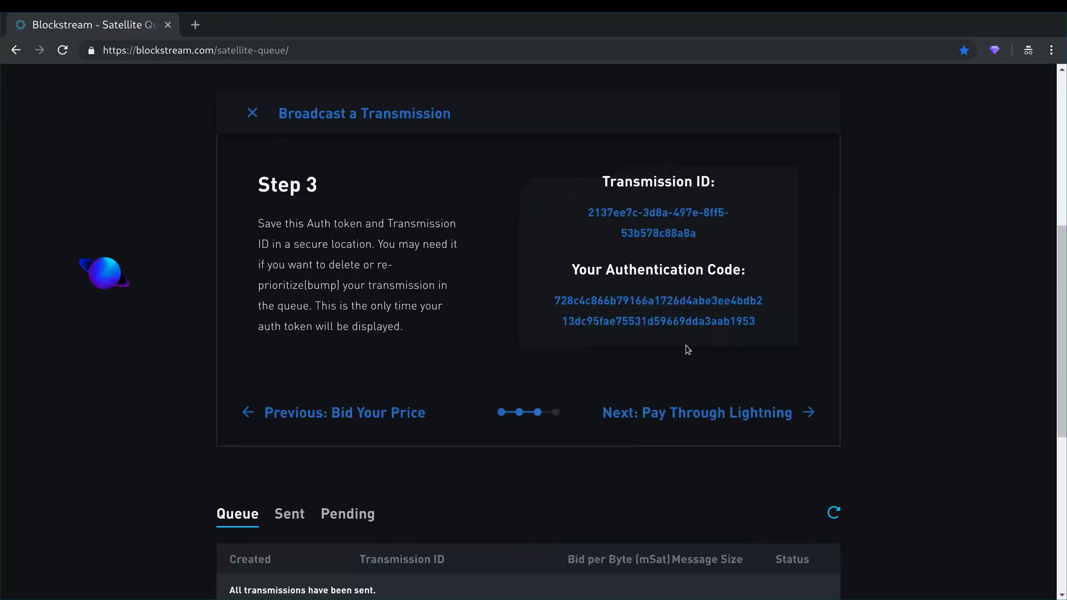
{"action": "double_click", "coordinate": [606, 212]}
{"action": "left_click_drag", "start_coordinate": [605, 212], "coordinate": [667, 226]}
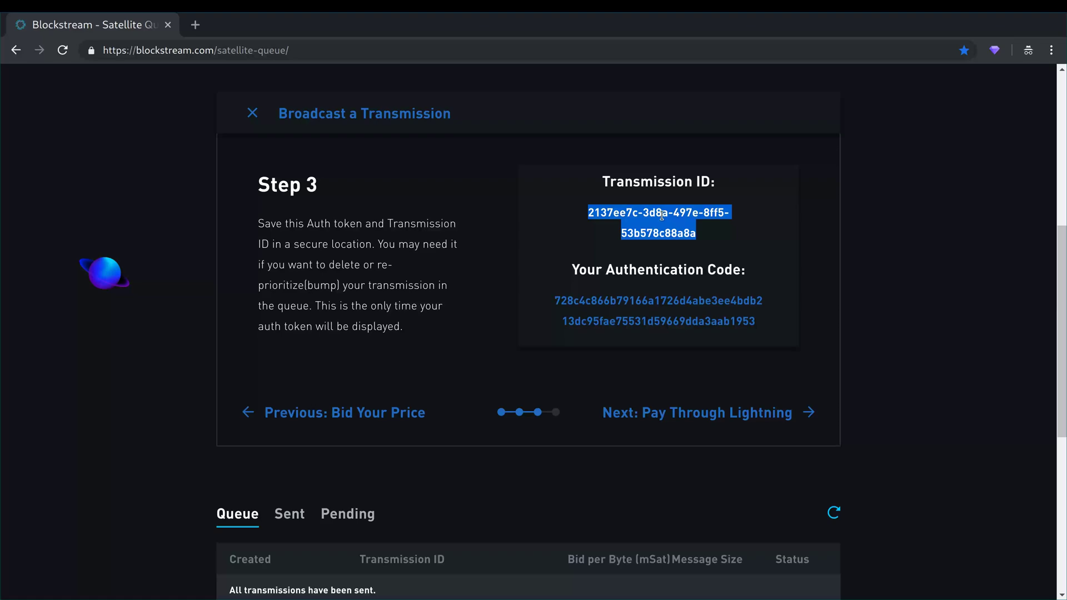
{"action": "left_click", "coordinate": [699, 249]}
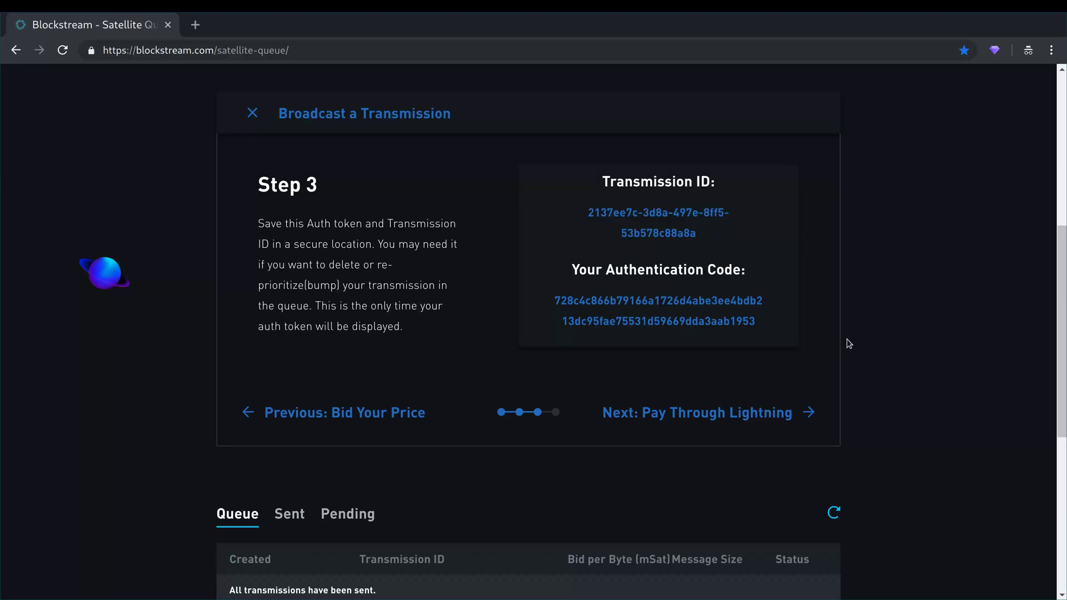
- Show the Sent table listing the 4553-byte, 50 mSat/byte transmission as sent
{"action": "scroll", "coordinate": [878, 352], "scroll_direction": "down", "scroll_amount": 4}
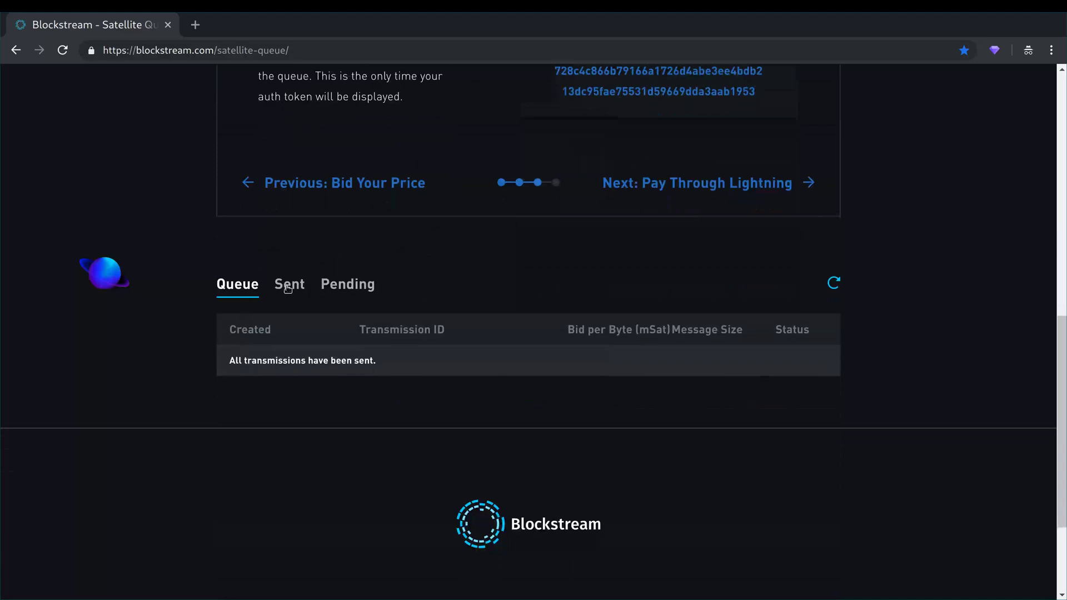
{"action": "left_click", "coordinate": [283, 291]}
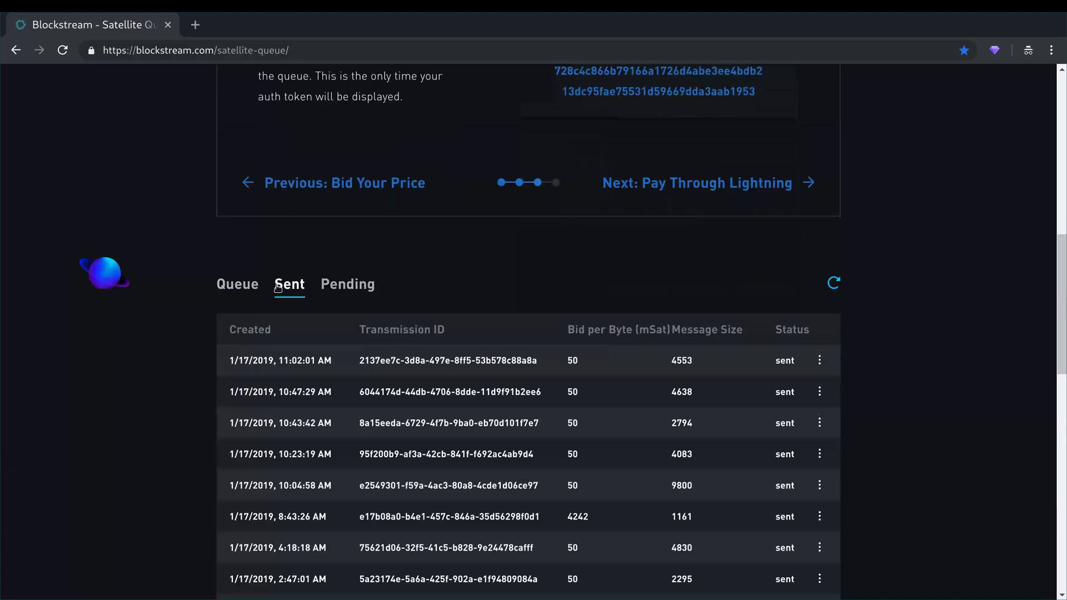
{"action": "left_click", "coordinate": [245, 288]}
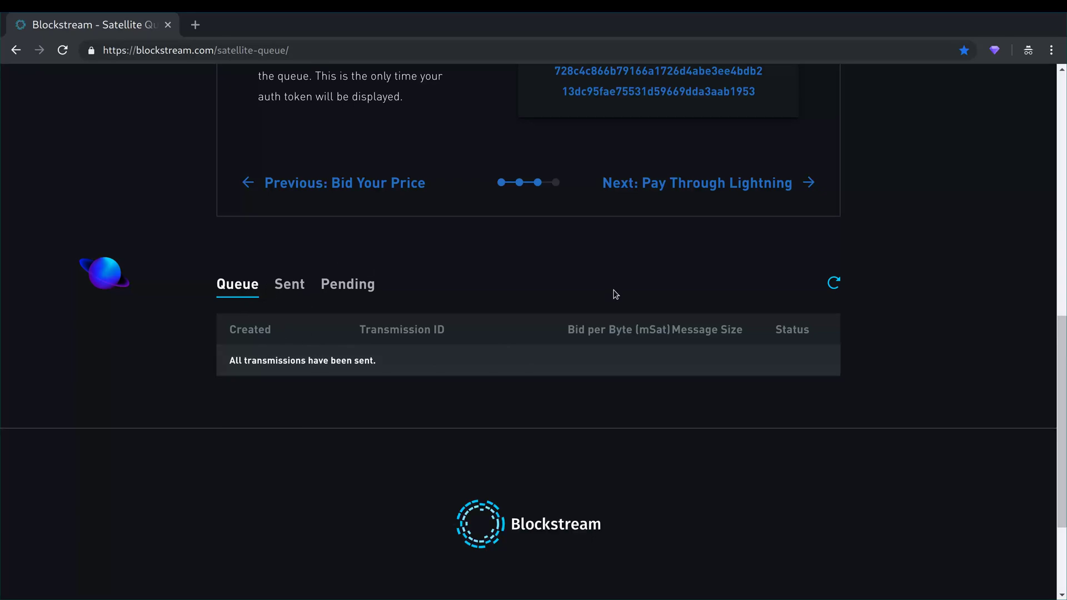
{"action": "scroll", "coordinate": [628, 297], "scroll_direction": "up", "scroll_amount": 3}
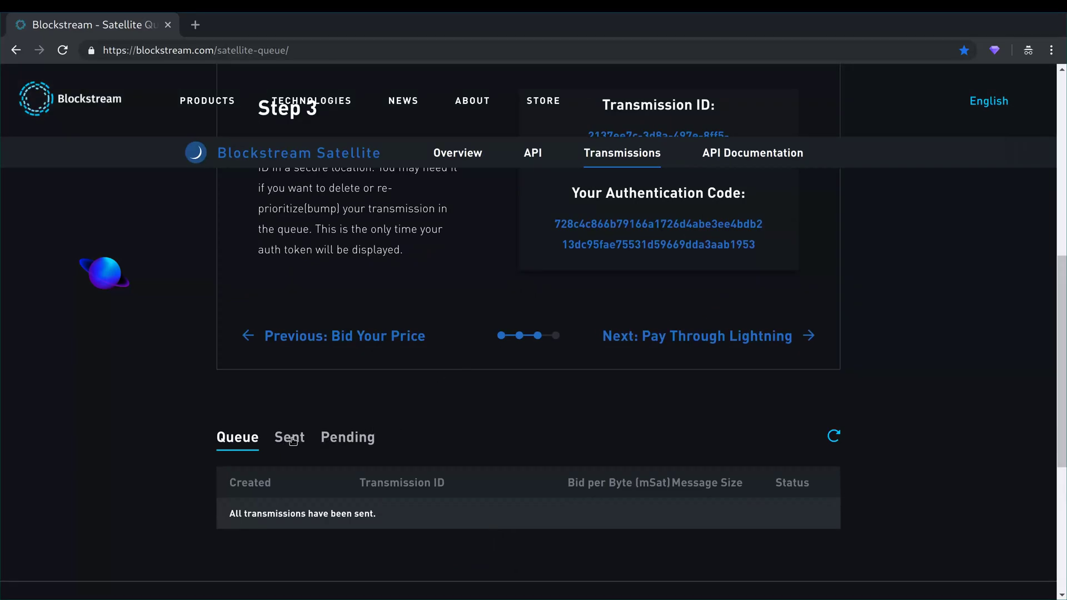
{"action": "left_click", "coordinate": [293, 439]}
{"action": "scroll", "coordinate": [465, 455], "scroll_direction": "down", "scroll_amount": 3}
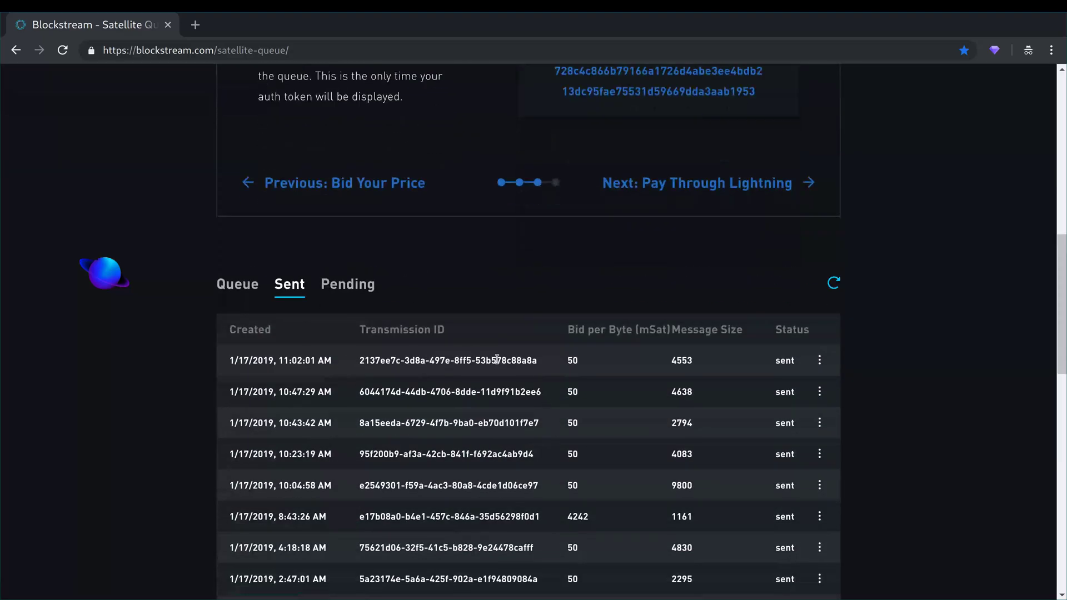
{"action": "scroll", "coordinate": [657, 154], "scroll_direction": "up", "scroll_amount": 3}
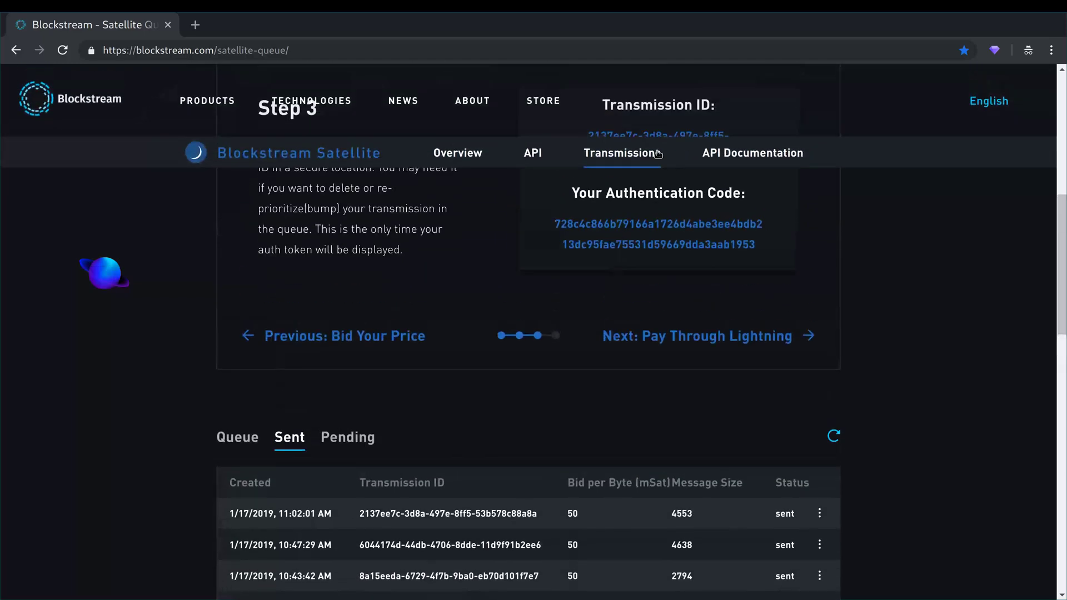
{"action": "scroll", "coordinate": [723, 250], "scroll_direction": "up", "scroll_amount": 2}
{"action": "scroll", "coordinate": [678, 267], "scroll_direction": "down", "scroll_amount": 3}
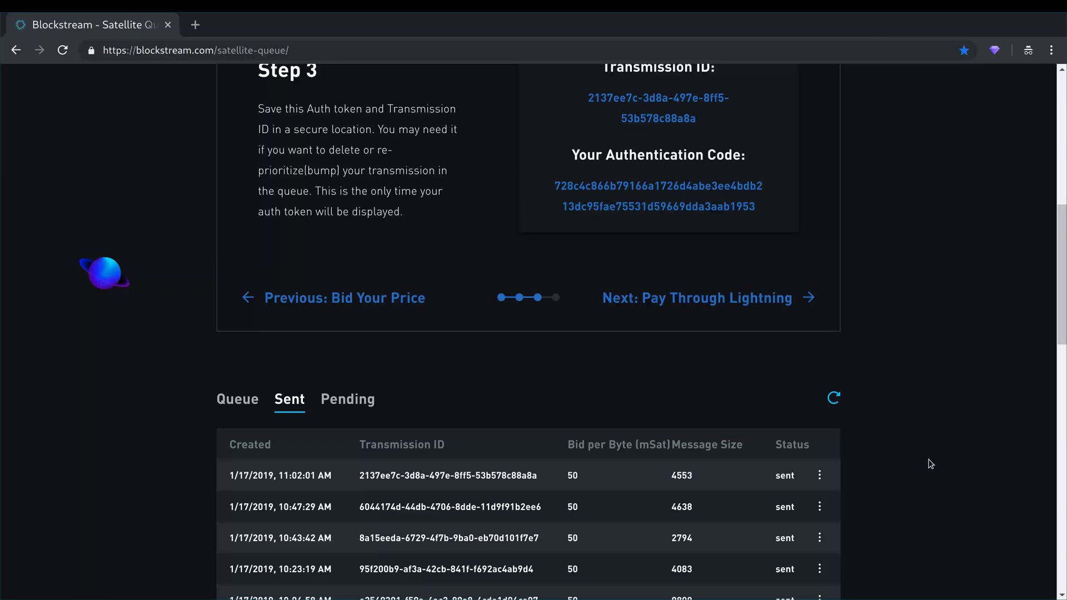
{"action": "scroll", "coordinate": [931, 464], "scroll_direction": "down", "scroll_amount": 2}
{"action": "scroll", "coordinate": [930, 463], "scroll_direction": "up", "scroll_amount": 5}
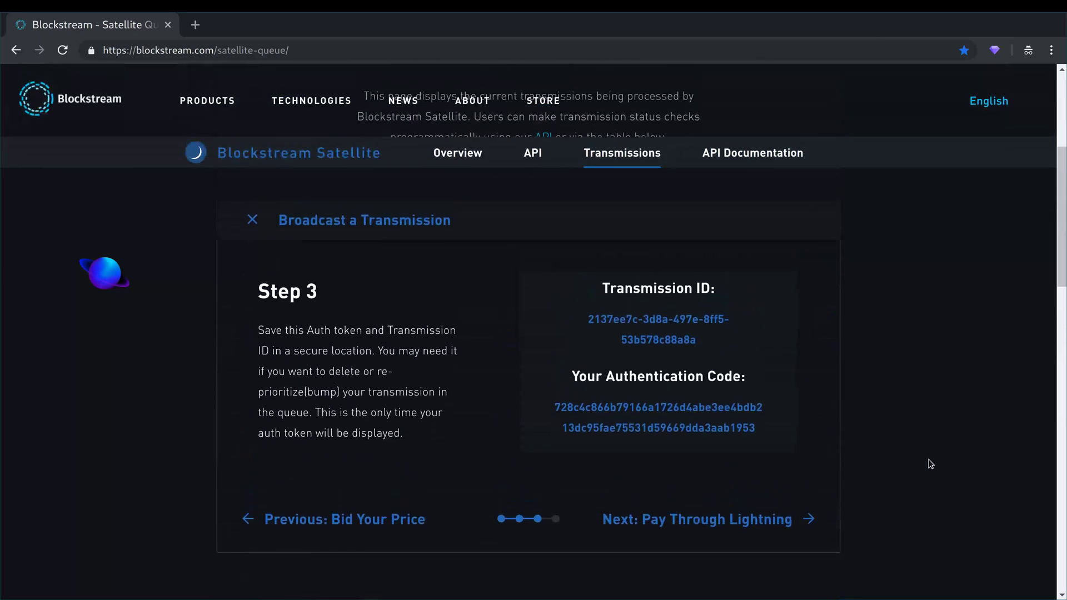
{"action": "scroll", "coordinate": [930, 464], "scroll_direction": "up", "scroll_amount": 2}
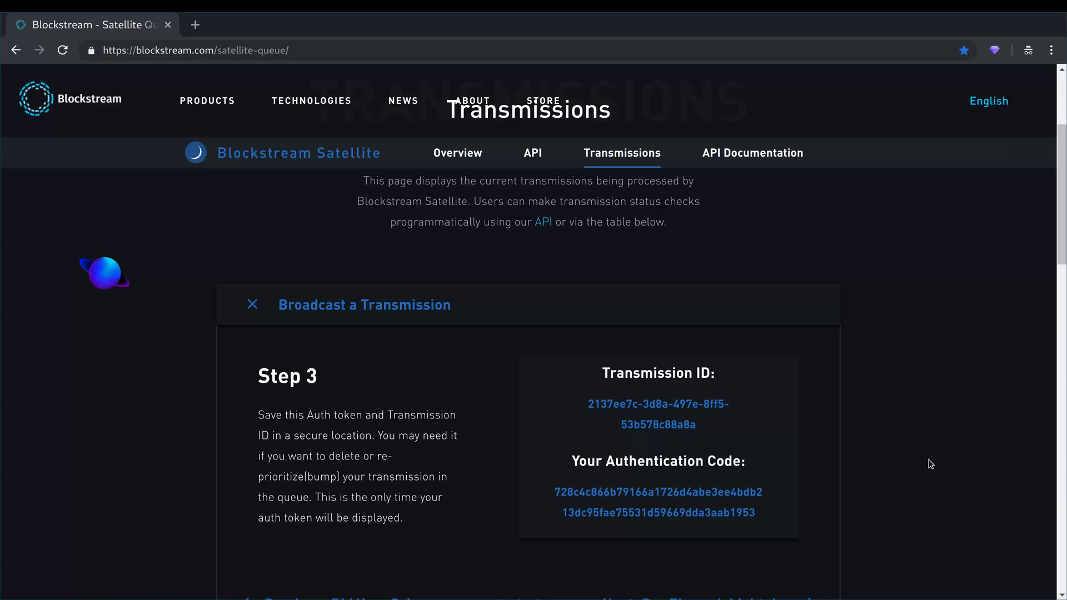